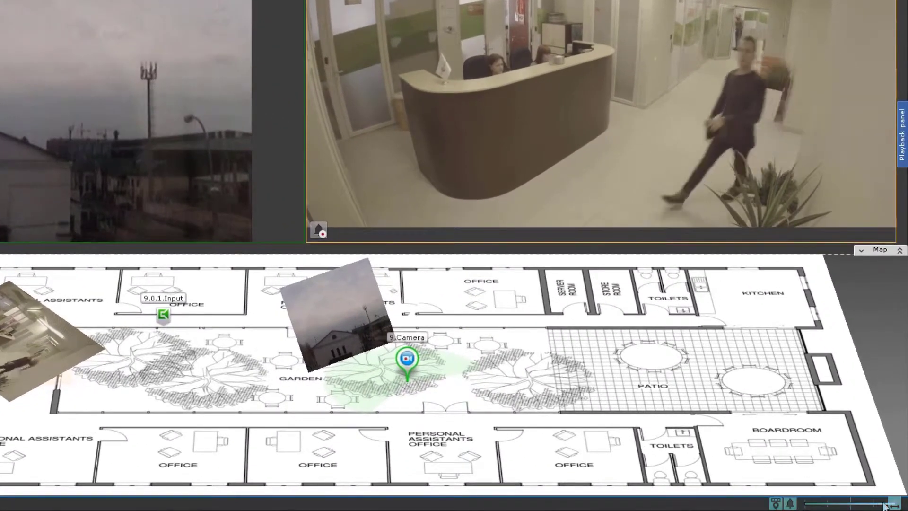
# Make the live camera image overlays on the Office map nearly transparent
pyautogui.moveTo(886, 505)
pyautogui.mouseDown()
pyautogui.moveTo(807, 504)
pyautogui.moveTo(885, 505)
pyautogui.mouseUp()
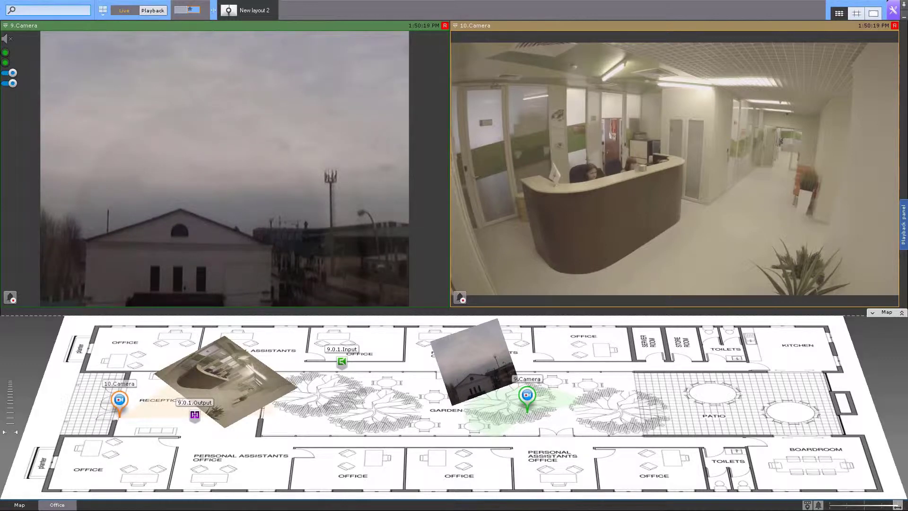
# Arm 9.Camera in private mode and disarm 10.Camera from their map markers
pyautogui.rightClick(531, 397)
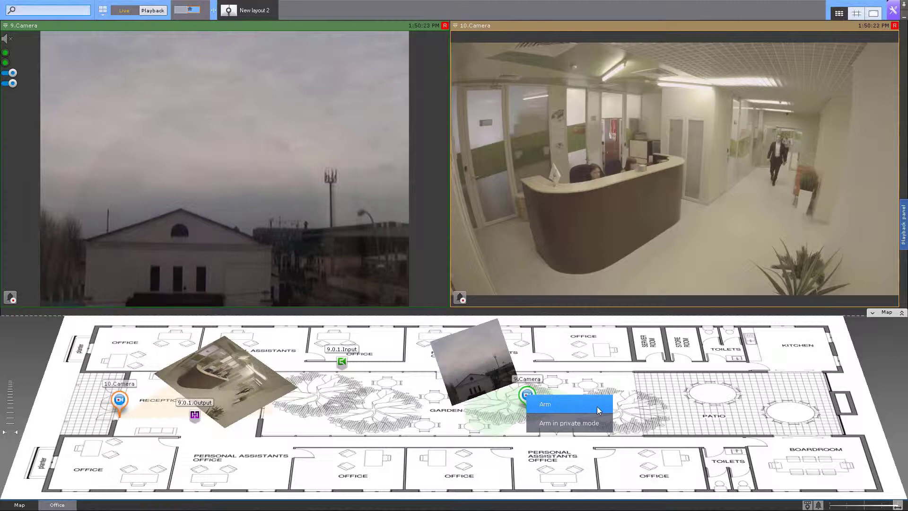
pyautogui.click(619, 425)
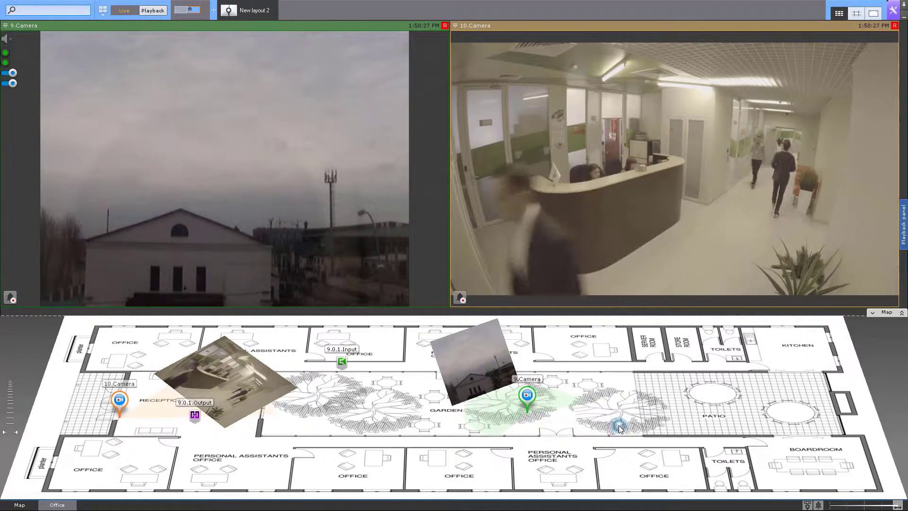
pyautogui.rightClick(120, 400)
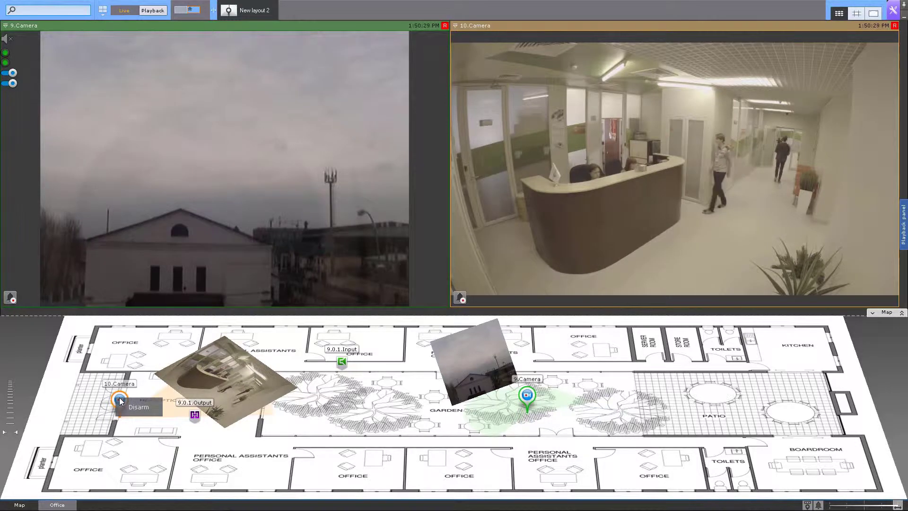
pyautogui.click(150, 415)
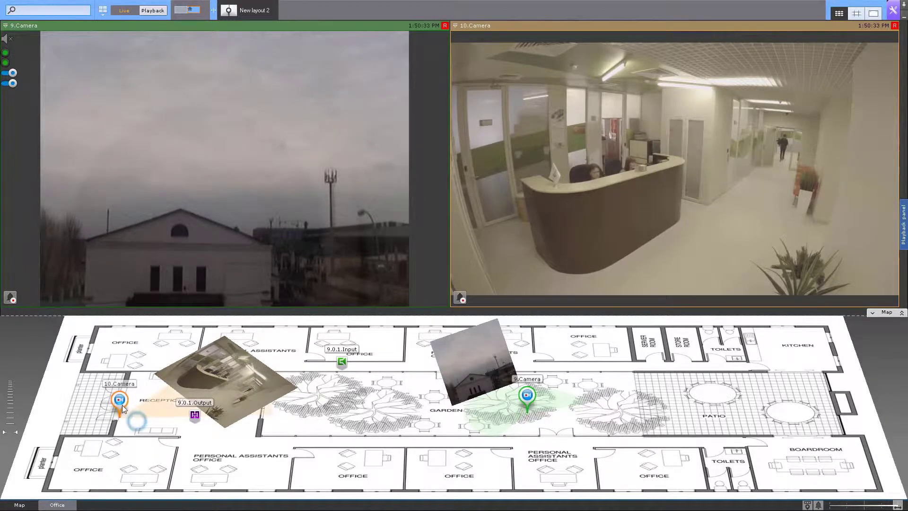
pyautogui.click(121, 403)
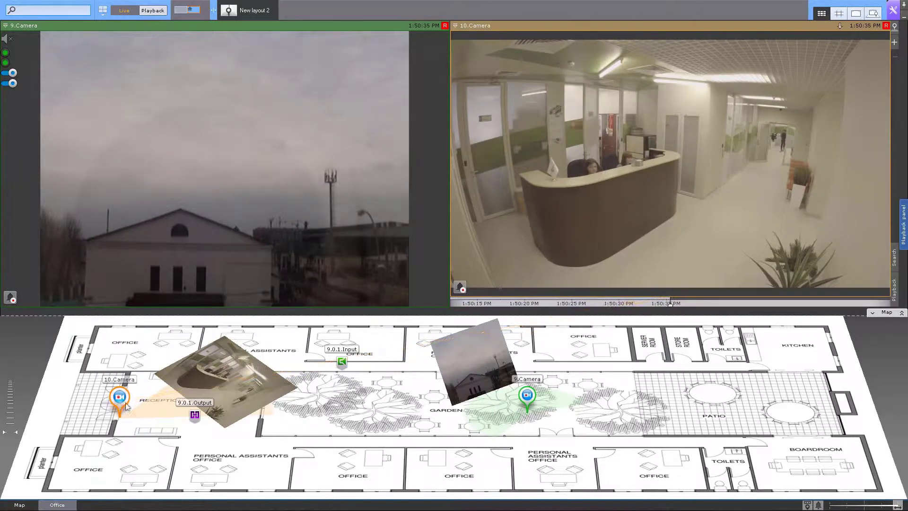
# Switch the 9.0.1.Output relay off and then back on
pyautogui.click(525, 396)
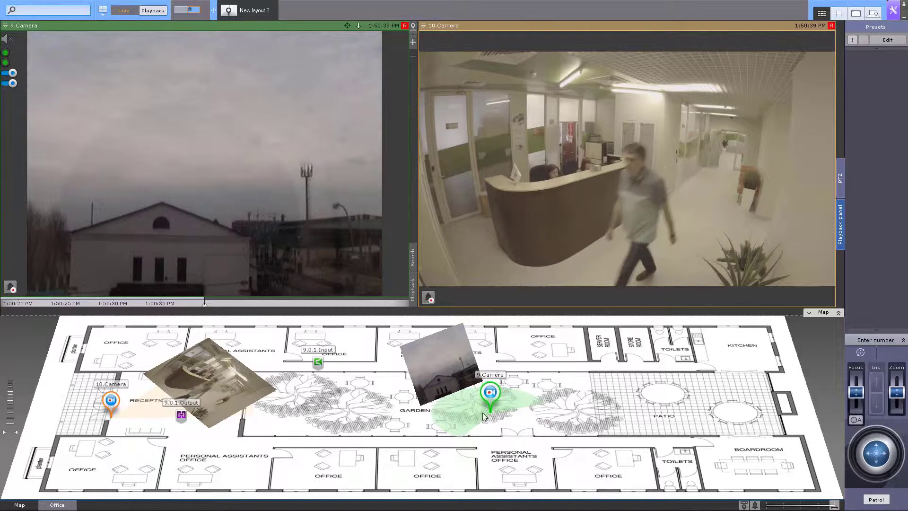
pyautogui.click(182, 417)
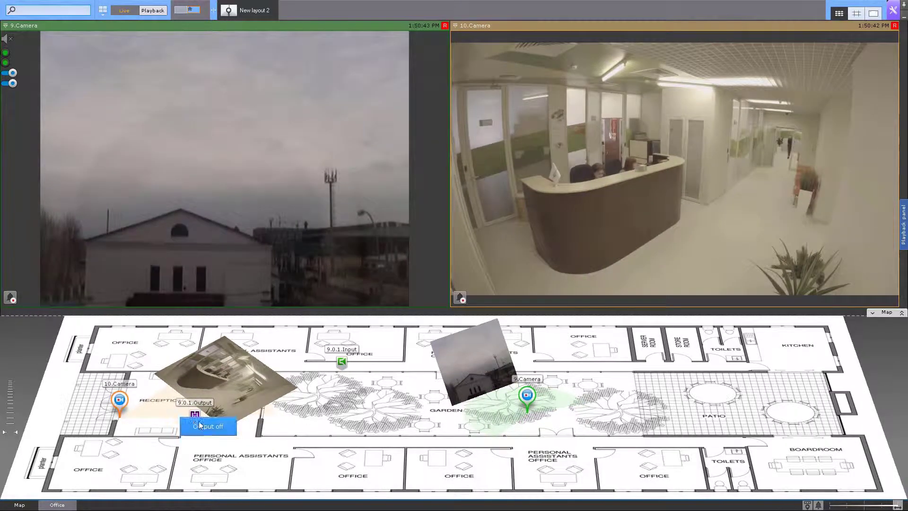
pyautogui.click(225, 430)
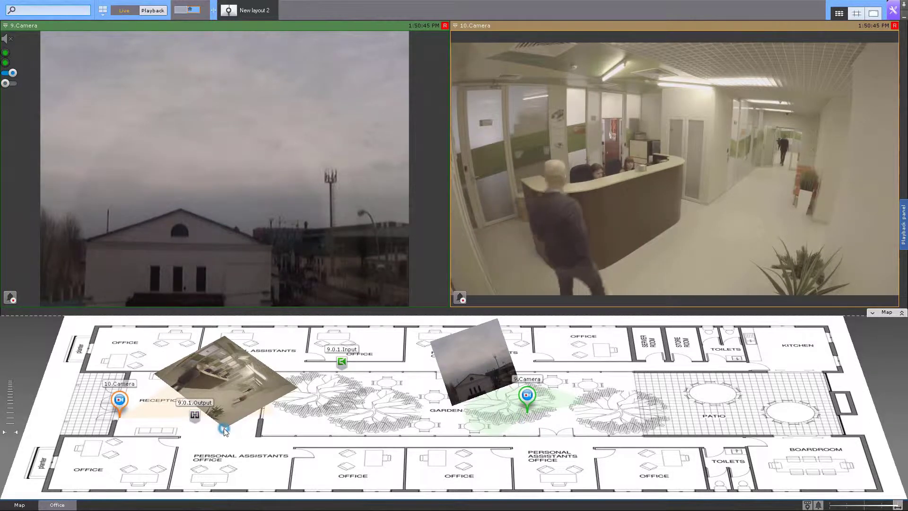
pyautogui.click(198, 417)
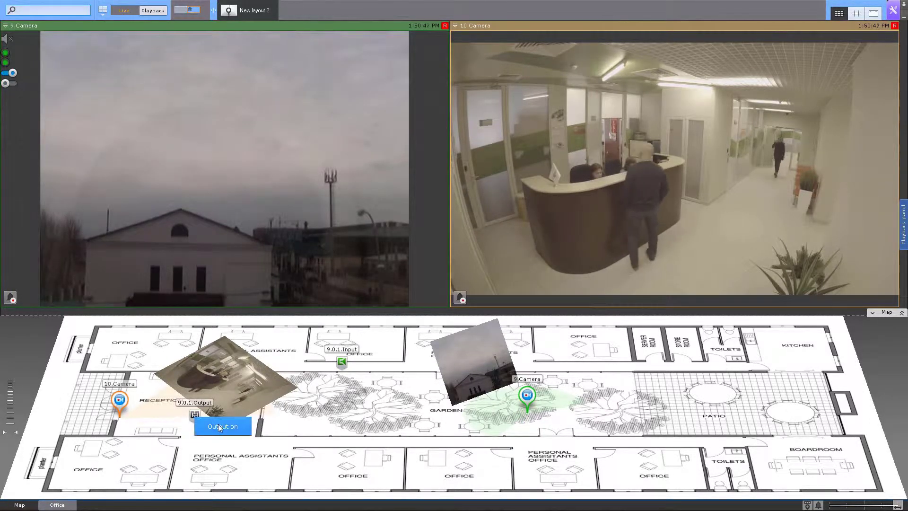
pyautogui.click(244, 433)
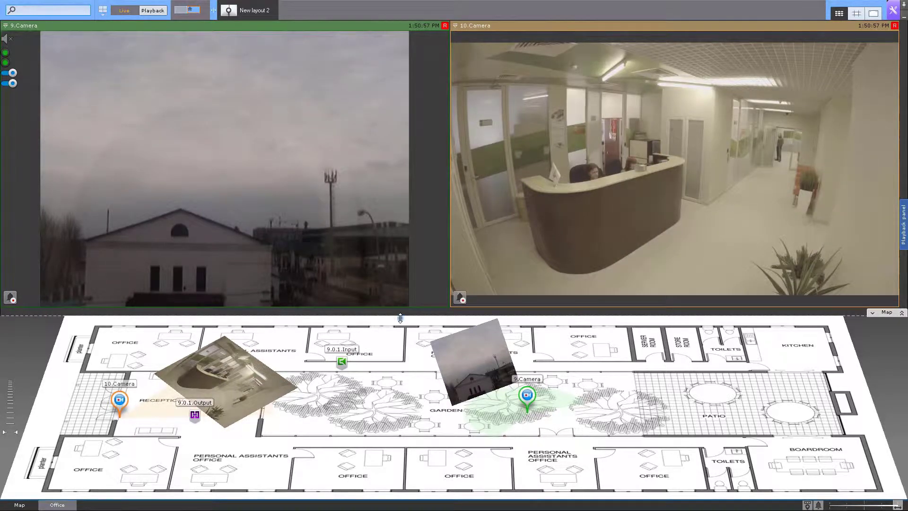
# Enlarge the Office map panel beneath the cameras and select 9.Camera to show its PTZ controls
pyautogui.moveTo(400, 318)
pyautogui.mouseDown()
pyautogui.moveTo(407, 296)
pyautogui.moveTo(400, 337)
pyautogui.moveTo(403, 321)
pyautogui.mouseUp()
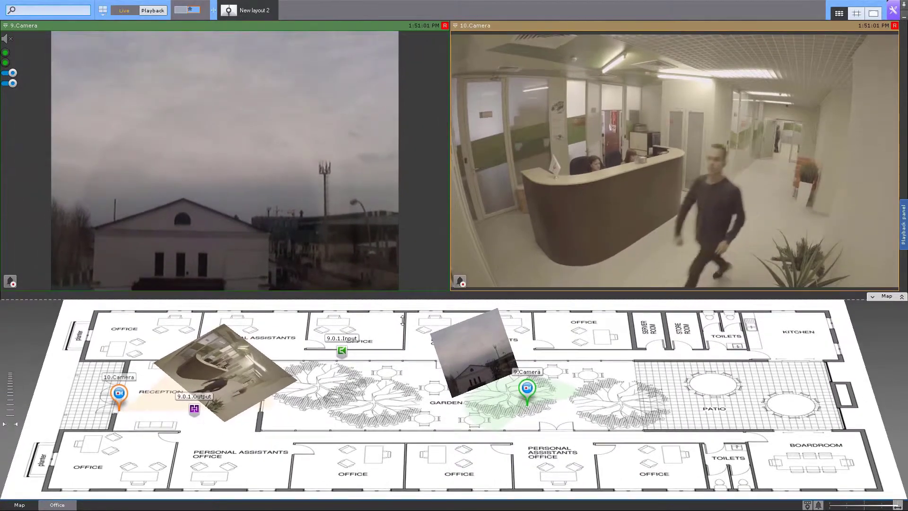
pyautogui.click(902, 298)
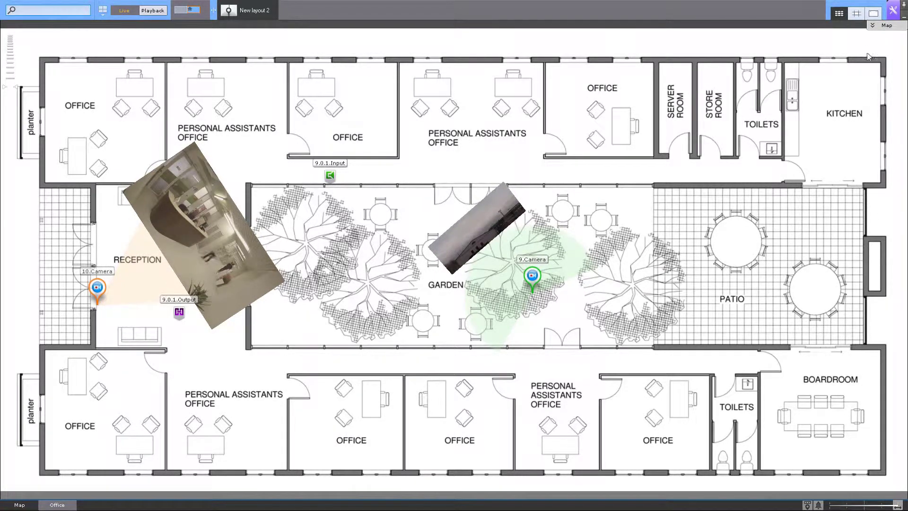
pyautogui.click(872, 26)
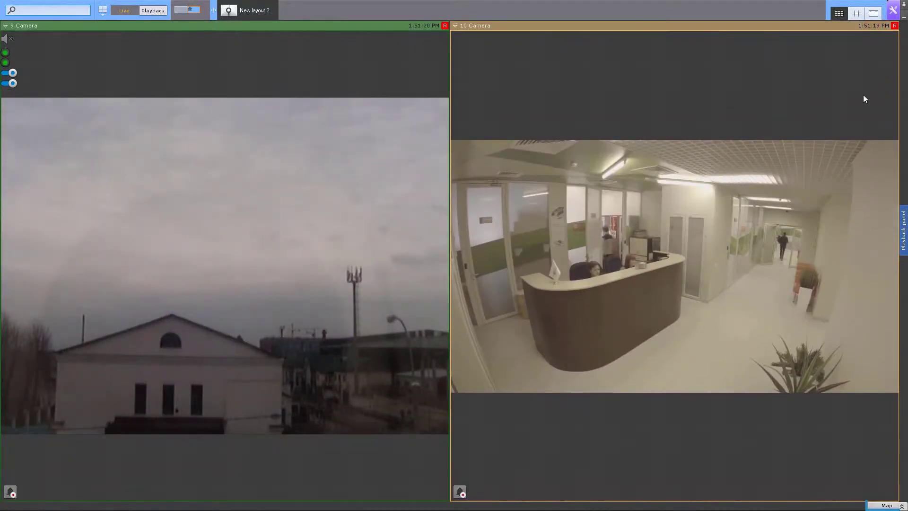
pyautogui.click(886, 505)
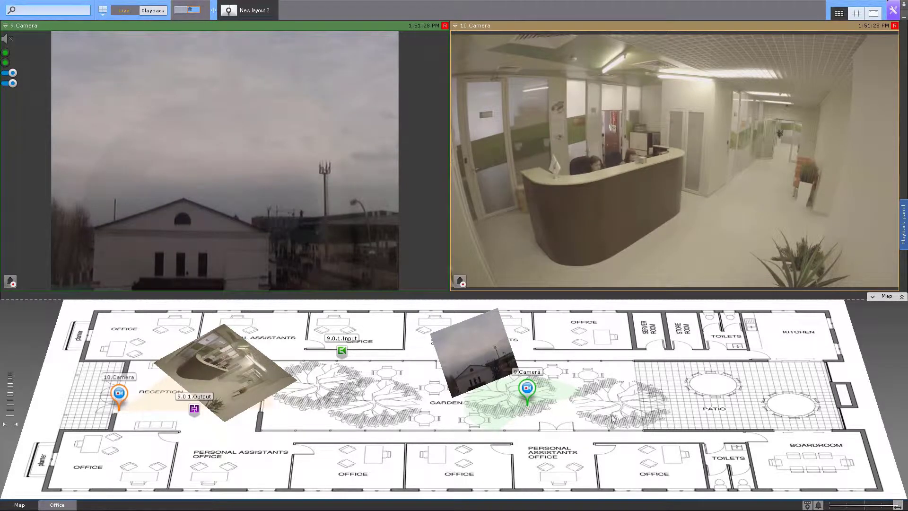
pyautogui.click(529, 392)
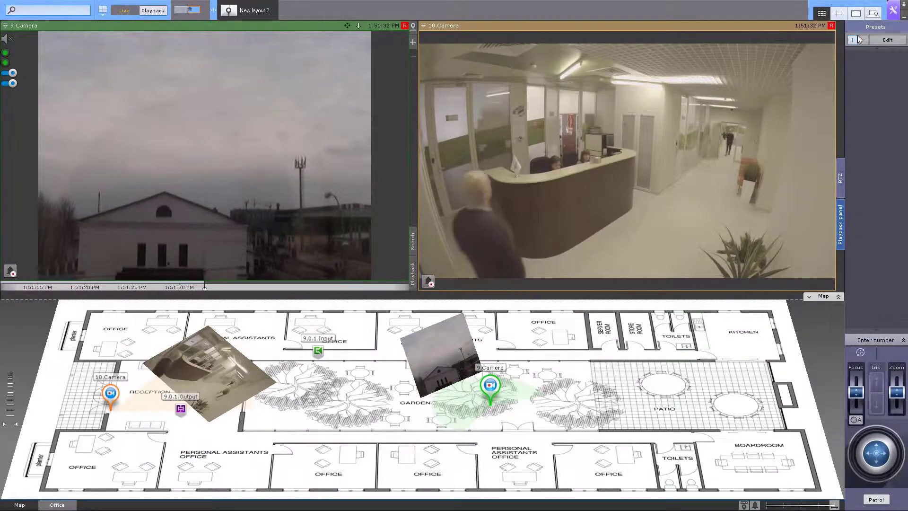
# Show the map alone, then return to the flat 2D map beneath both camera tiles
pyautogui.click(874, 15)
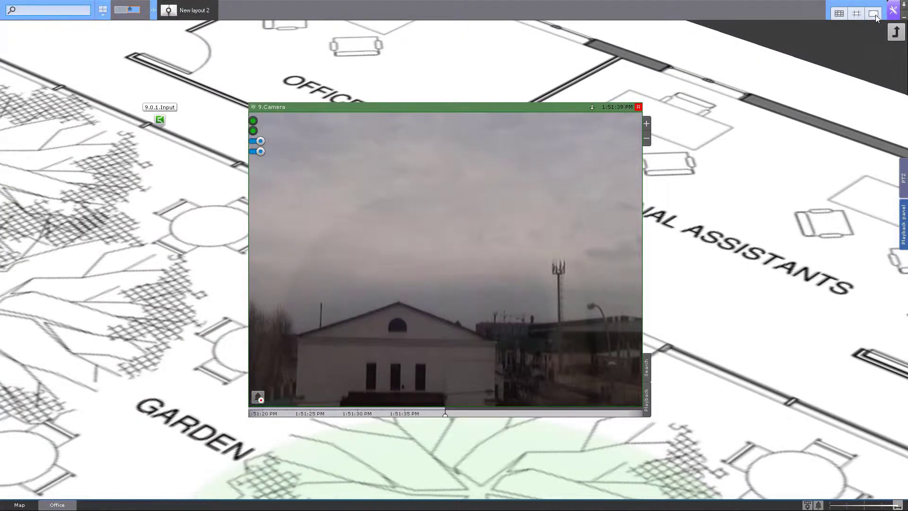
pyautogui.click(903, 37)
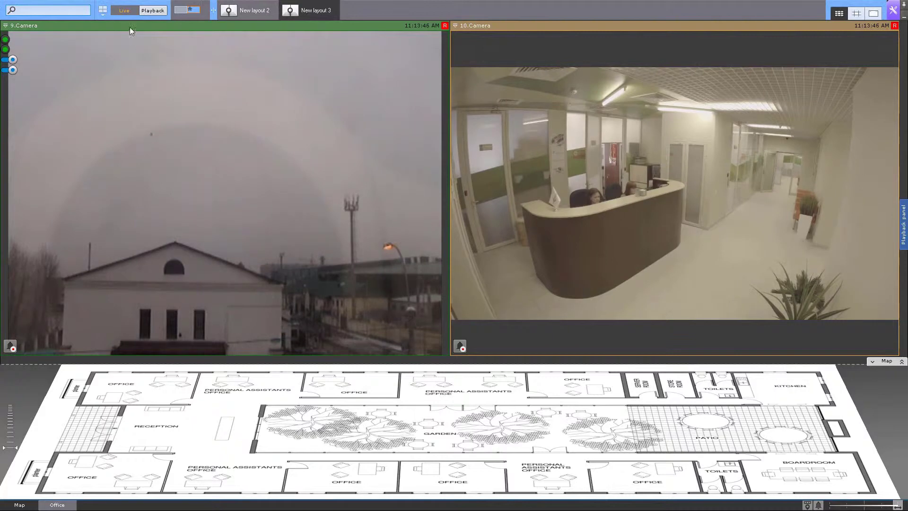
# Enter layout editing mode and start creating a new map
pyautogui.click(106, 9)
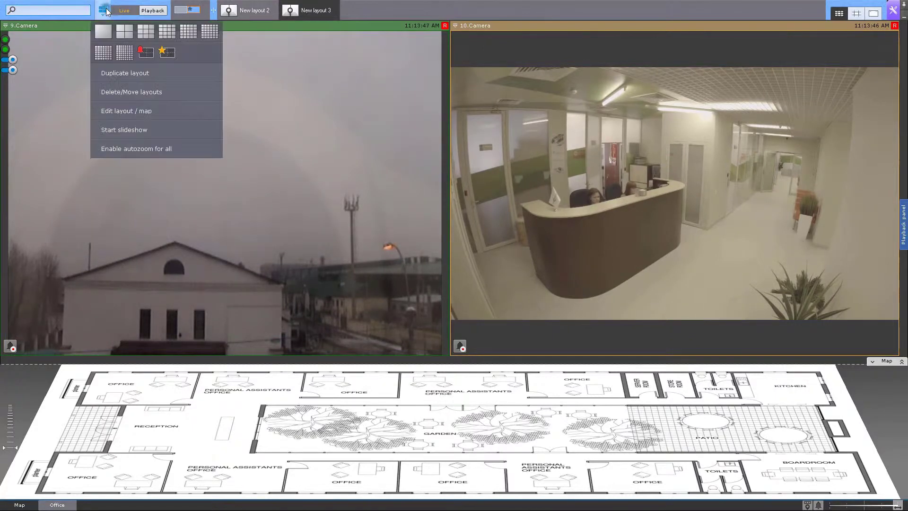
pyautogui.click(98, 109)
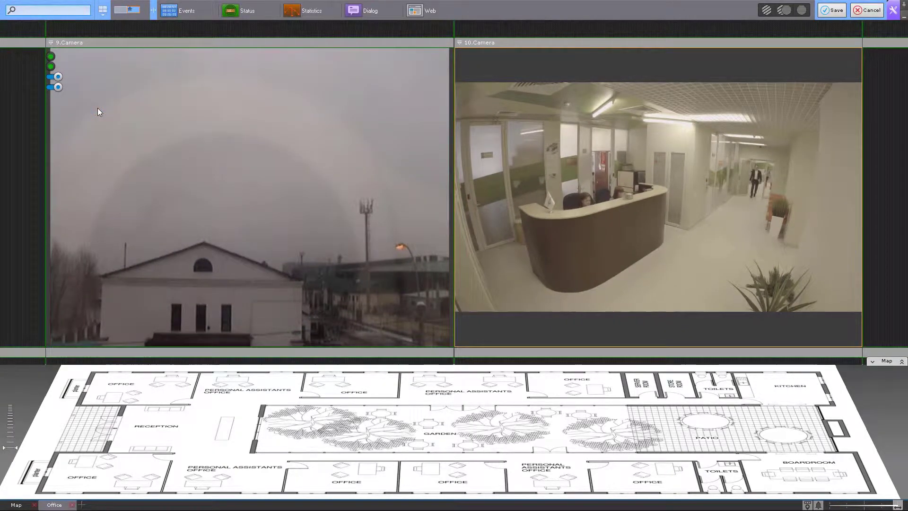
pyautogui.click(104, 11)
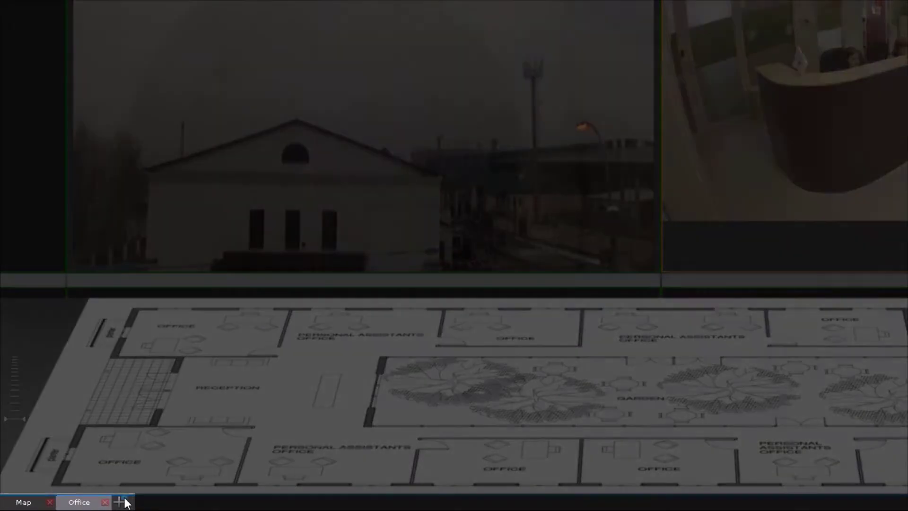
pyautogui.click(124, 502)
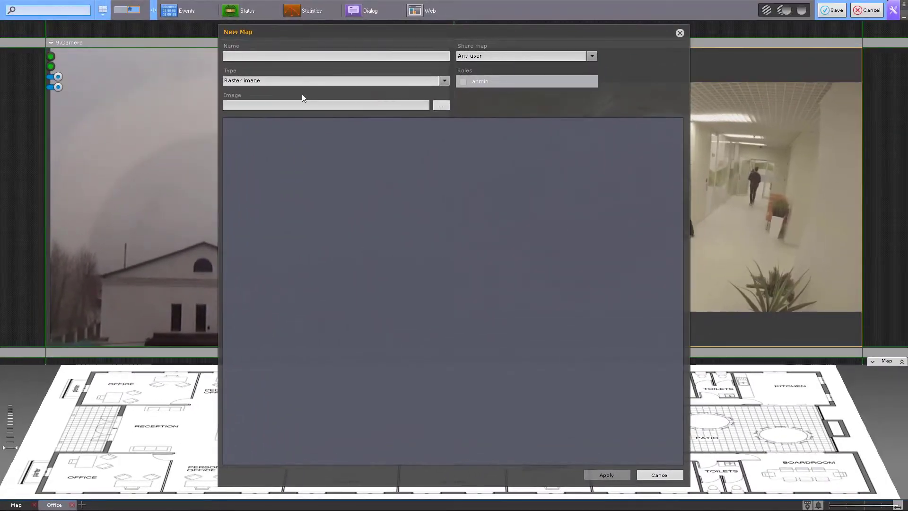
# Name the map 'Map 2', type OpenStreetMap, share it by role with admin, and apply
pyautogui.click(322, 54)
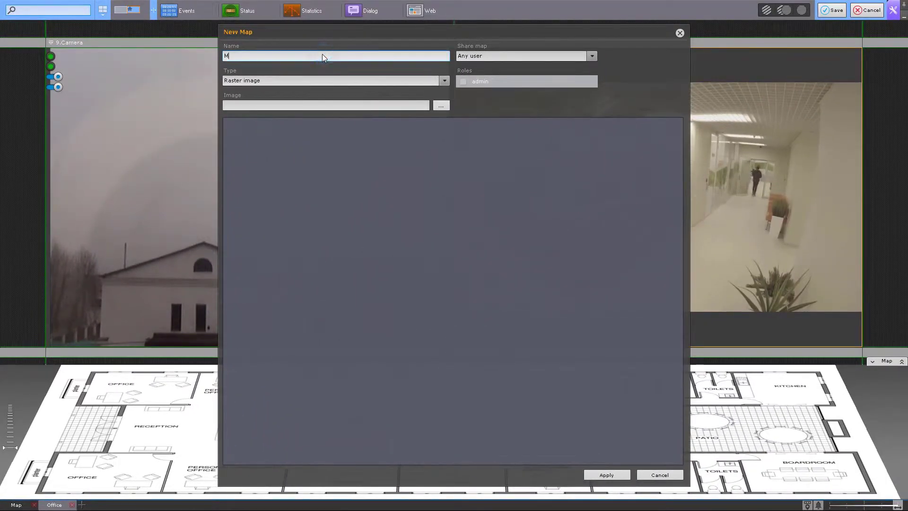
pyautogui.write('Map 2')
pyautogui.click(438, 81)
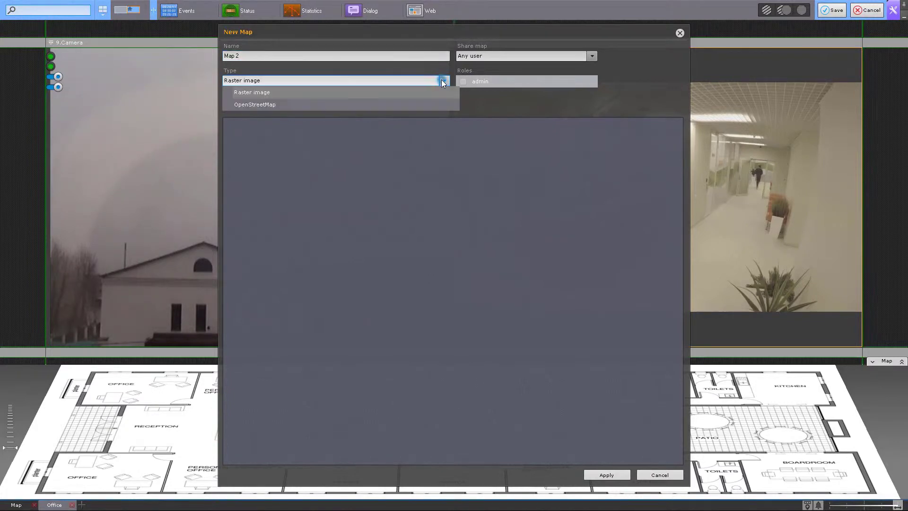
pyautogui.click(367, 106)
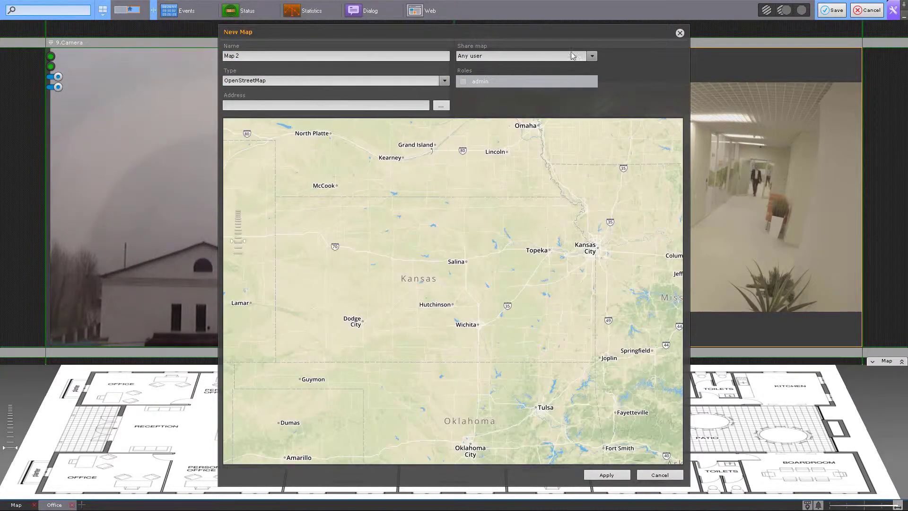
pyautogui.click(593, 56)
pyautogui.click(490, 91)
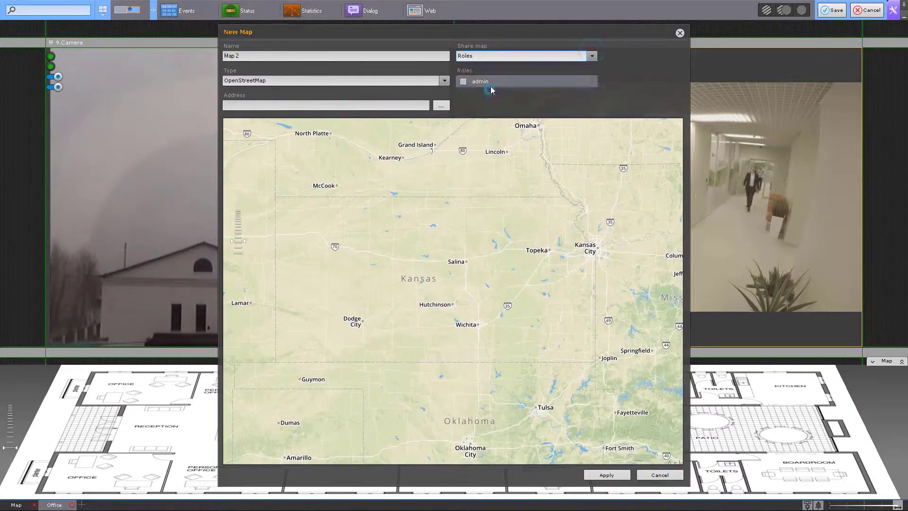
pyautogui.click(466, 82)
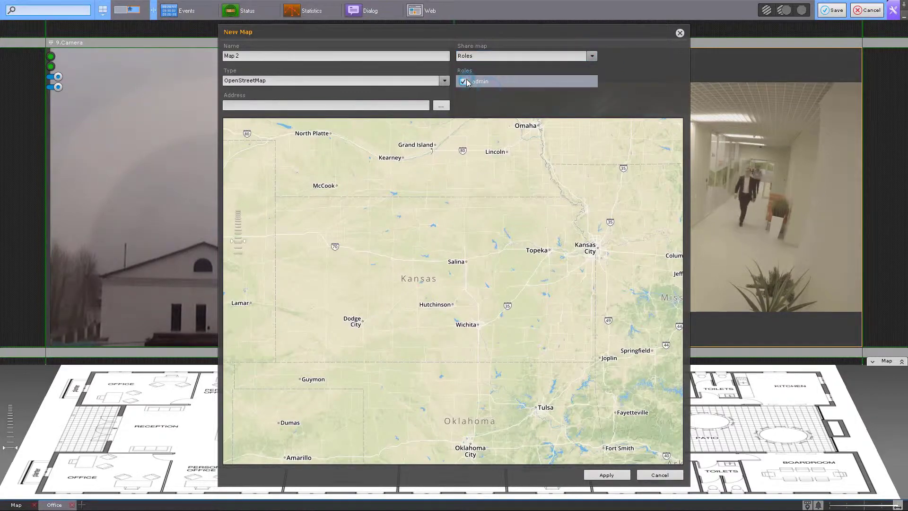
pyautogui.click(605, 475)
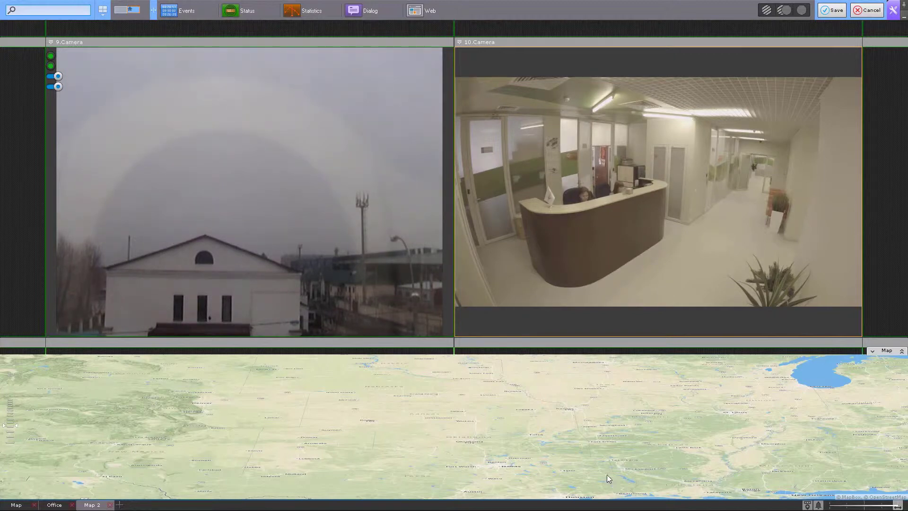
# Place 9.Camera on the left of Map 2 and add 10.Camera through the map's menu
pyautogui.click(38, 12)
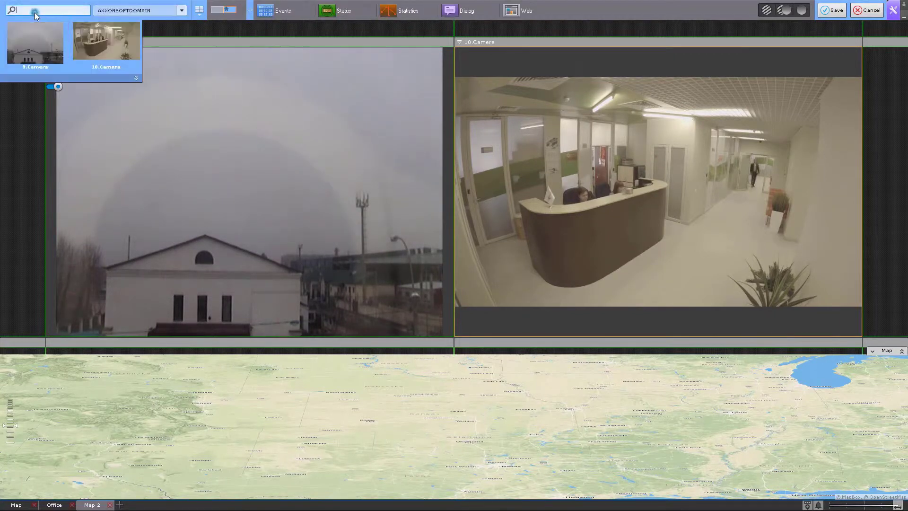
pyautogui.click(32, 29)
pyautogui.moveTo(149, 334); pyautogui.dragTo(170, 430)
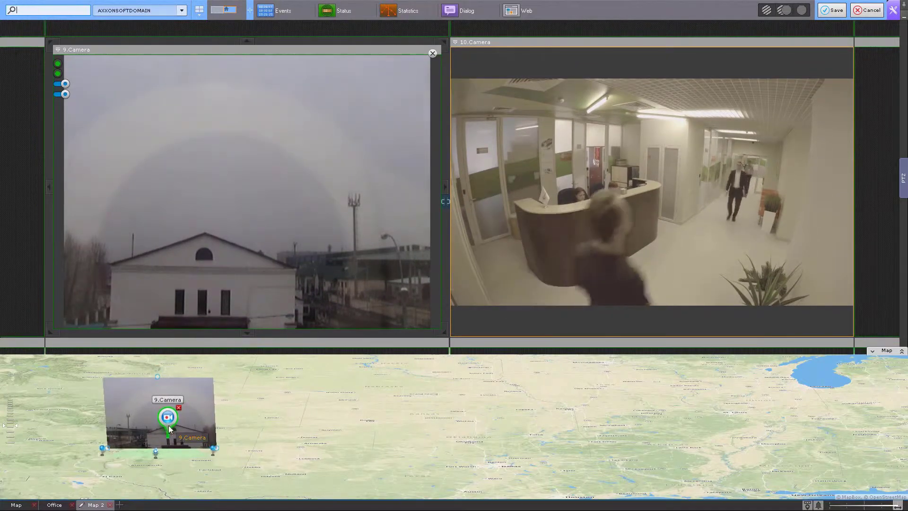
pyautogui.rightClick(527, 402)
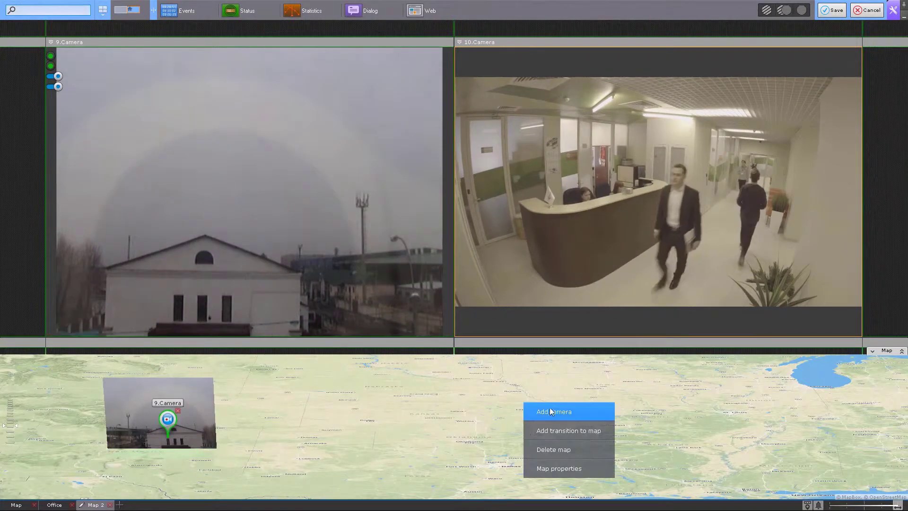
pyautogui.click(552, 410)
pyautogui.click(558, 411)
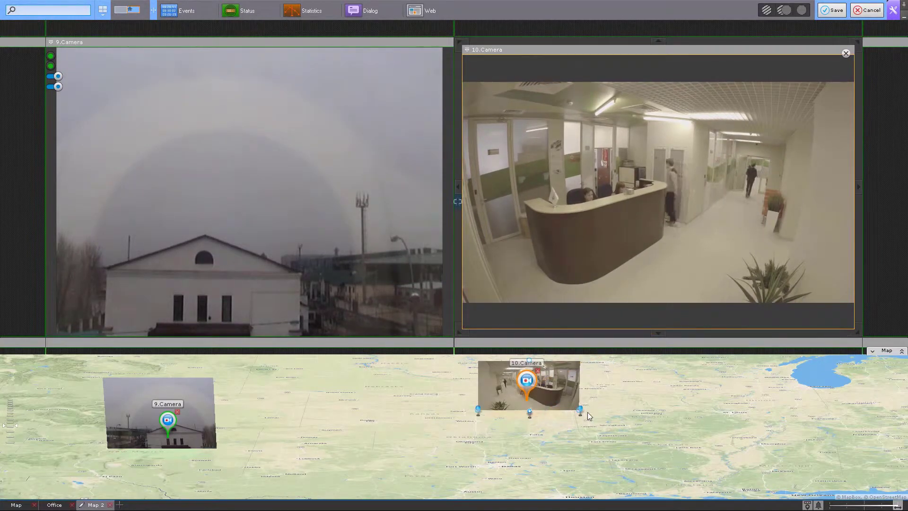
# Add 9.0.1.Input to Map 2 and move it right of 9.Camera
pyautogui.rightClick(172, 424)
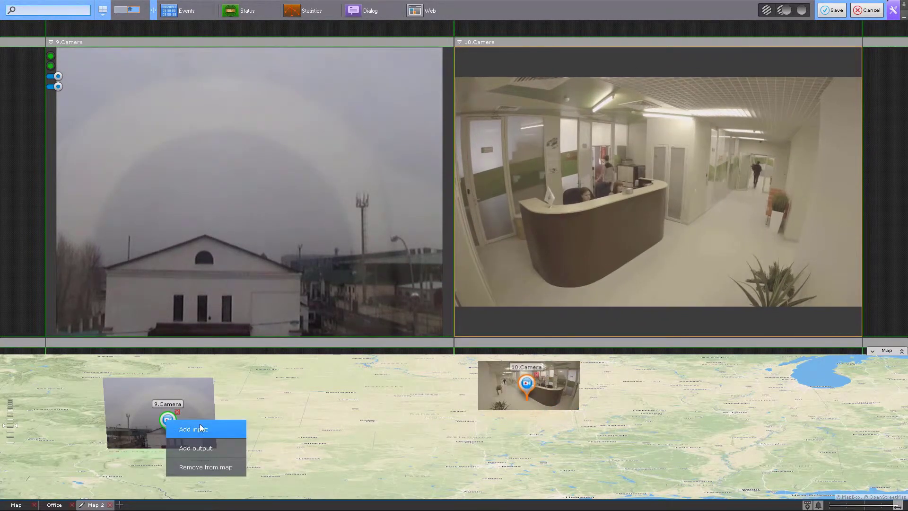
pyautogui.click(227, 434)
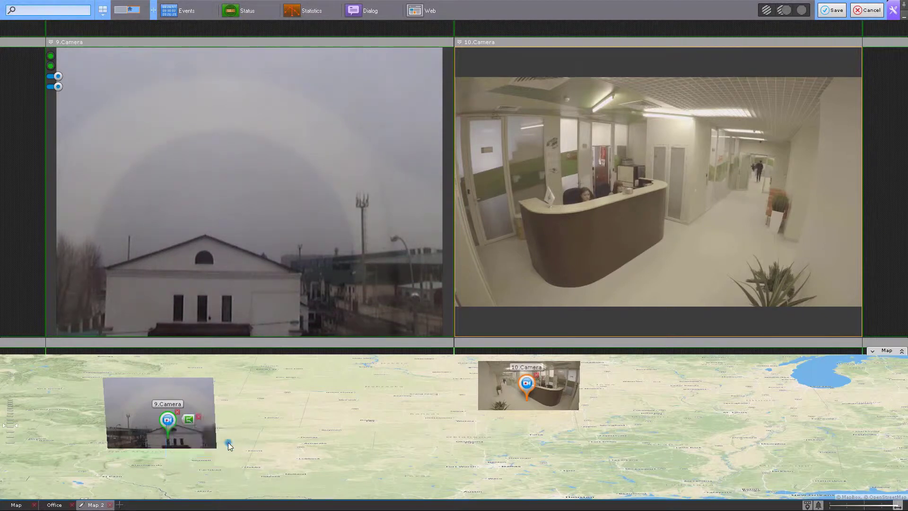
pyautogui.moveTo(195, 425); pyautogui.dragTo(264, 447)
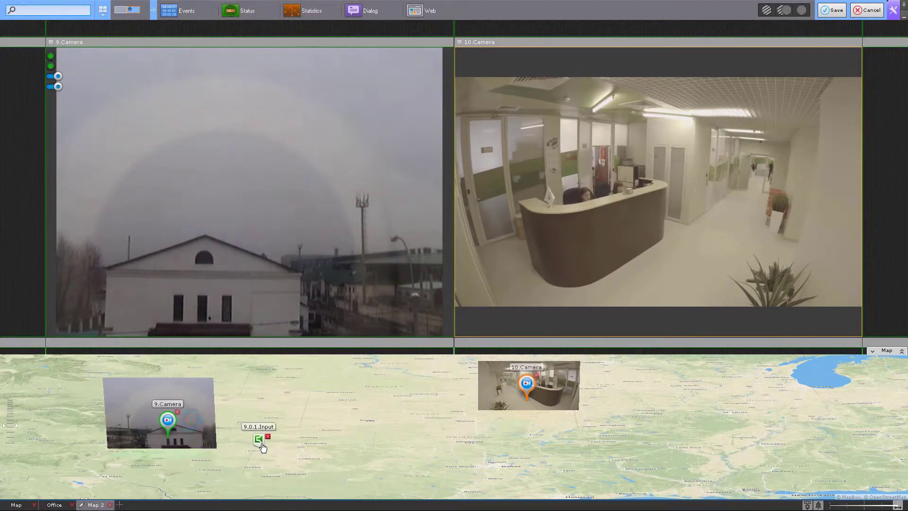
# Add 9.0.1.Output to Map 2 and place it below-left of the camera preview
pyautogui.rightClick(165, 425)
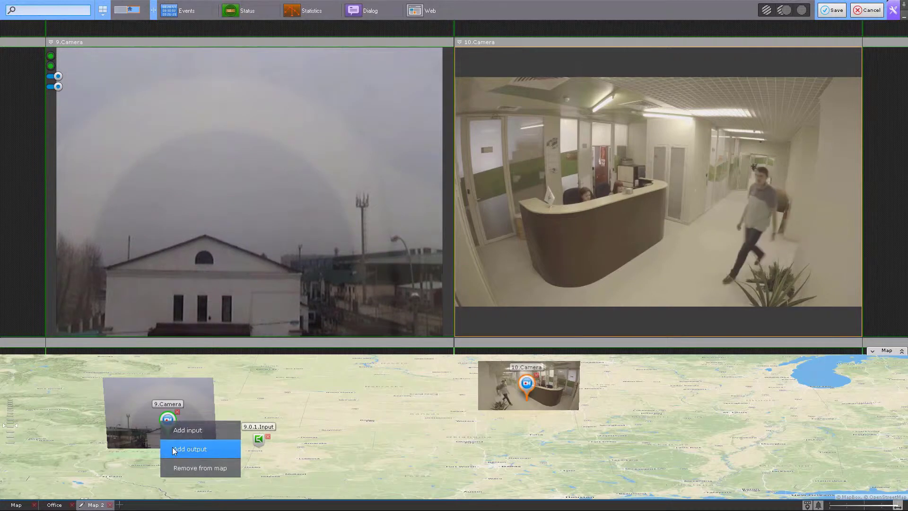
pyautogui.click(173, 447)
pyautogui.click(177, 449)
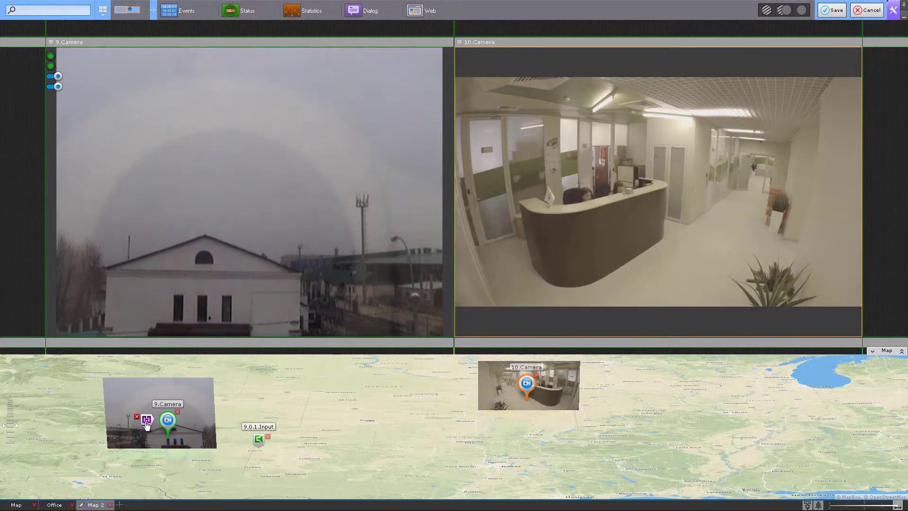
pyautogui.moveTo(144, 421); pyautogui.dragTo(85, 466)
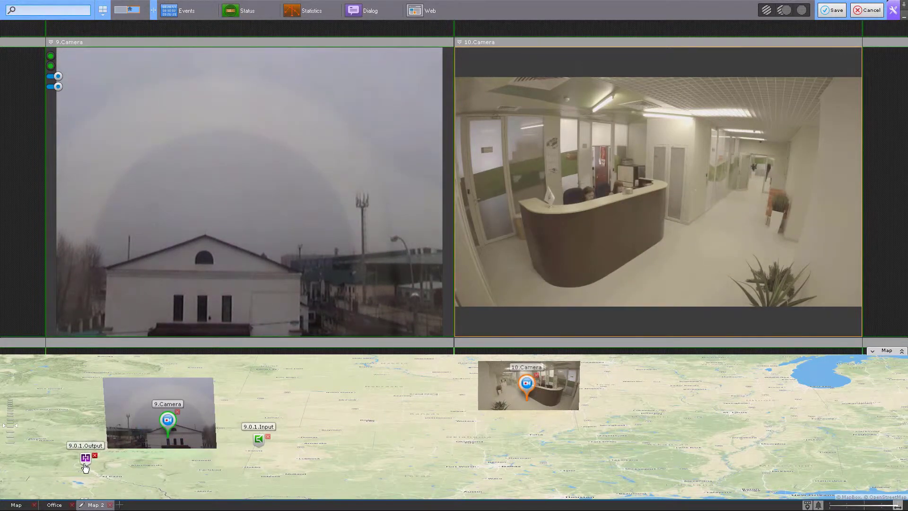
# Add a transition marker on Map 2 linking to the Office map
pyautogui.rightClick(336, 393)
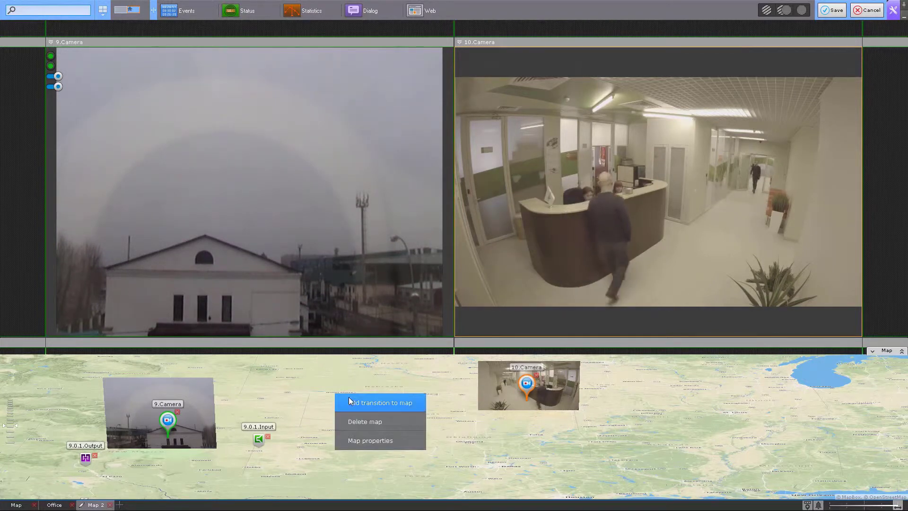
pyautogui.click(372, 408)
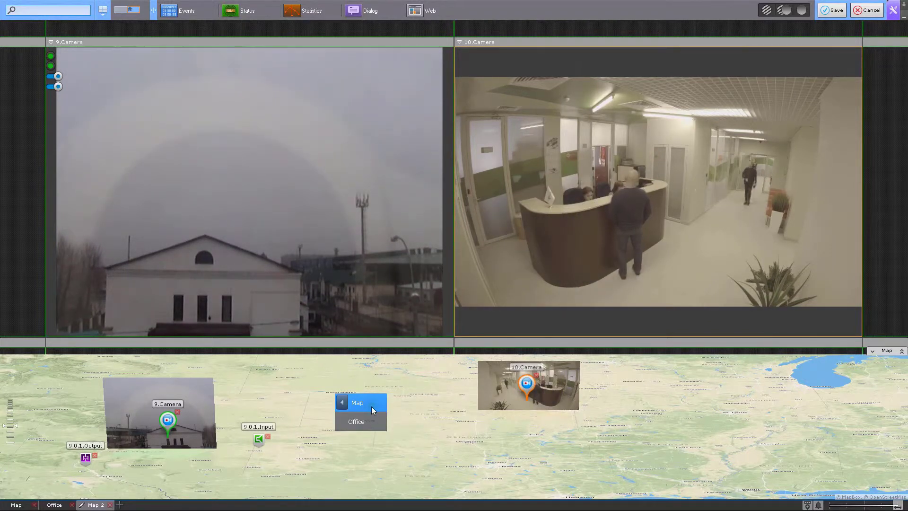
pyautogui.click(370, 419)
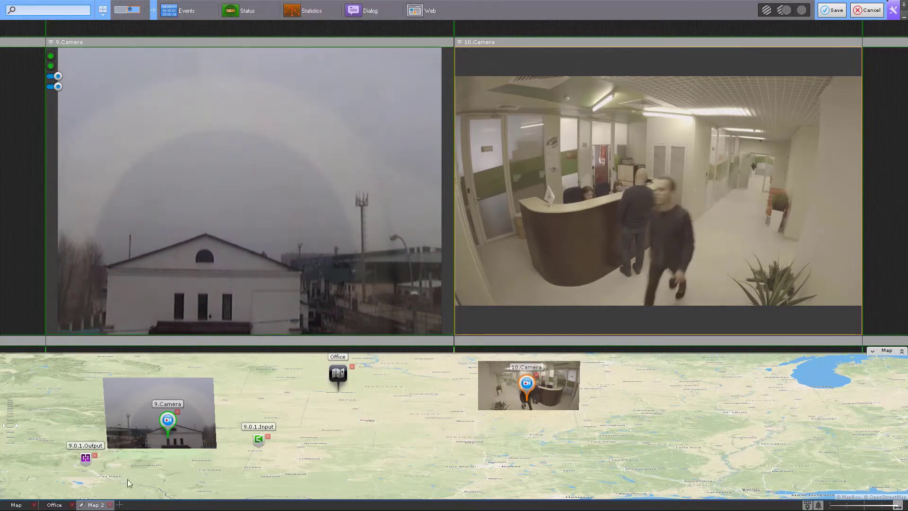
# Check the Office and Map 2 tabs, then save the map configuration
pyautogui.click(59, 505)
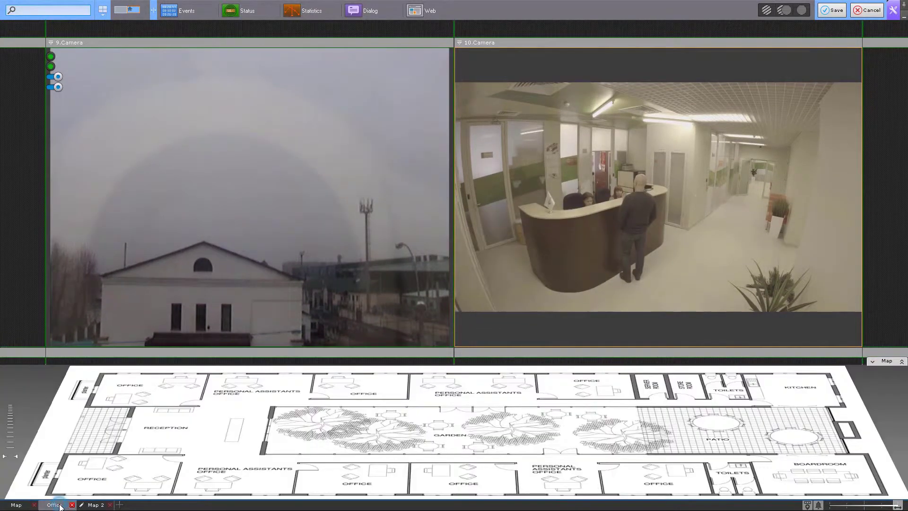
pyautogui.click(93, 506)
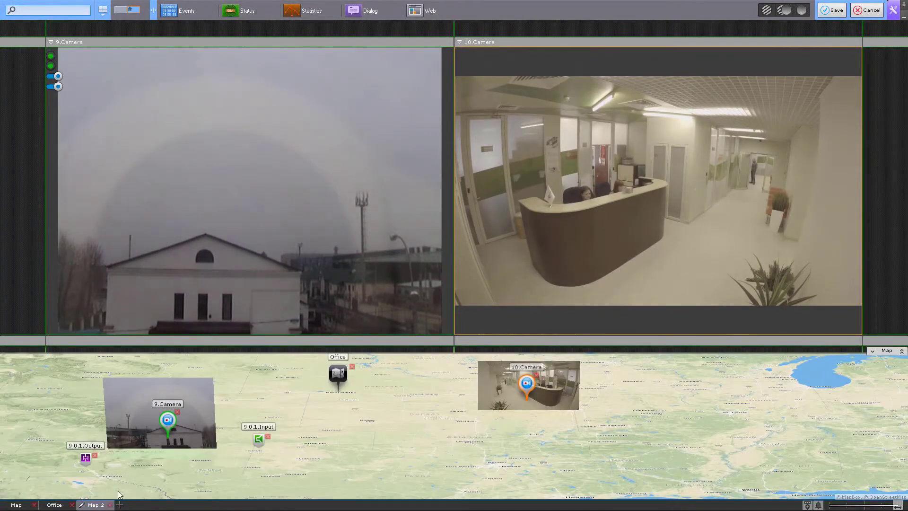
pyautogui.click(821, 15)
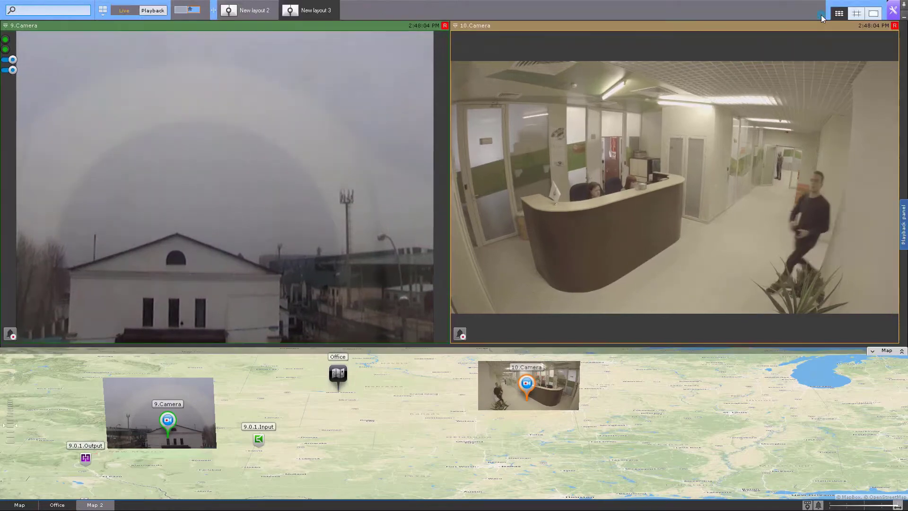